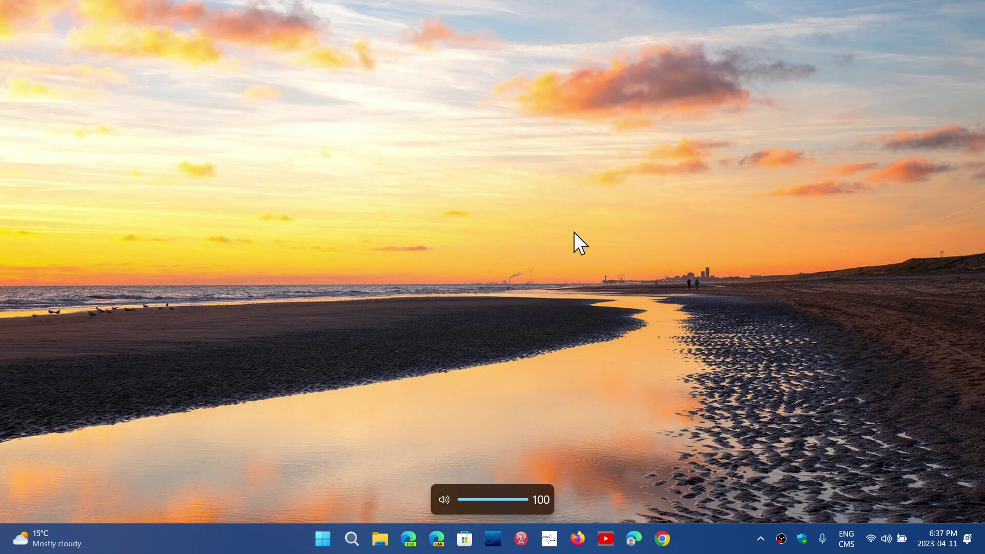
# - Launch Word from the taskbar search results, then close Word to return to the desktop
pyautogui.click(348, 540)
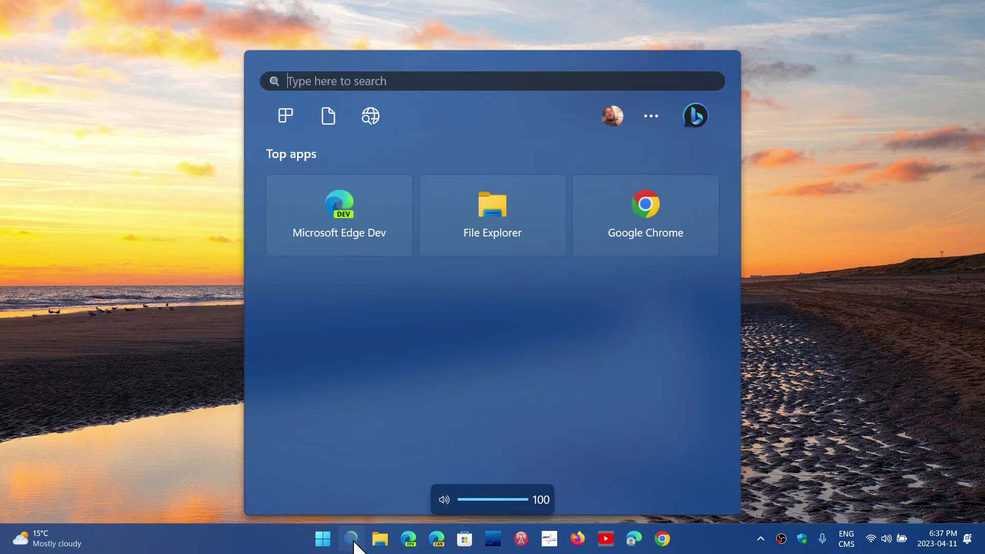
pyautogui.write('word')
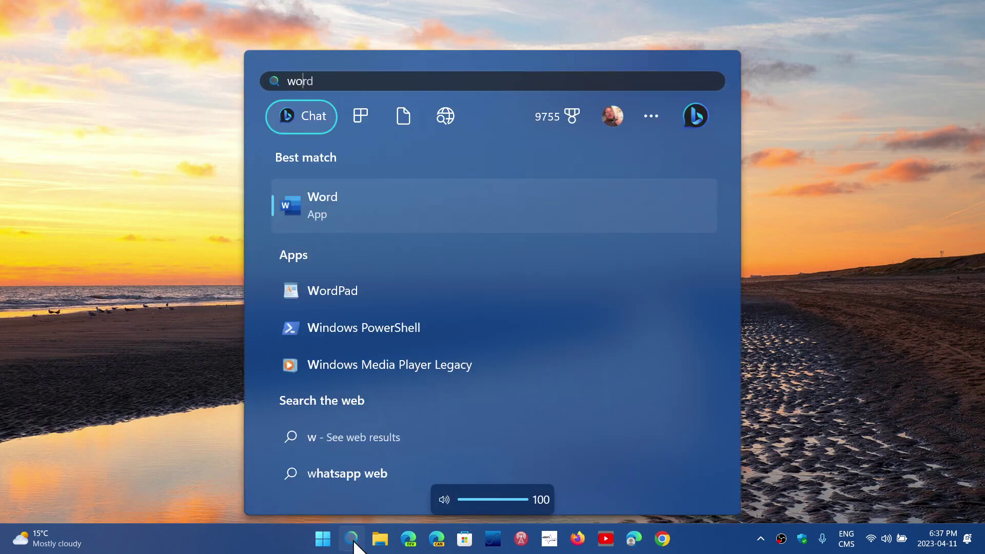
pyautogui.click(441, 198)
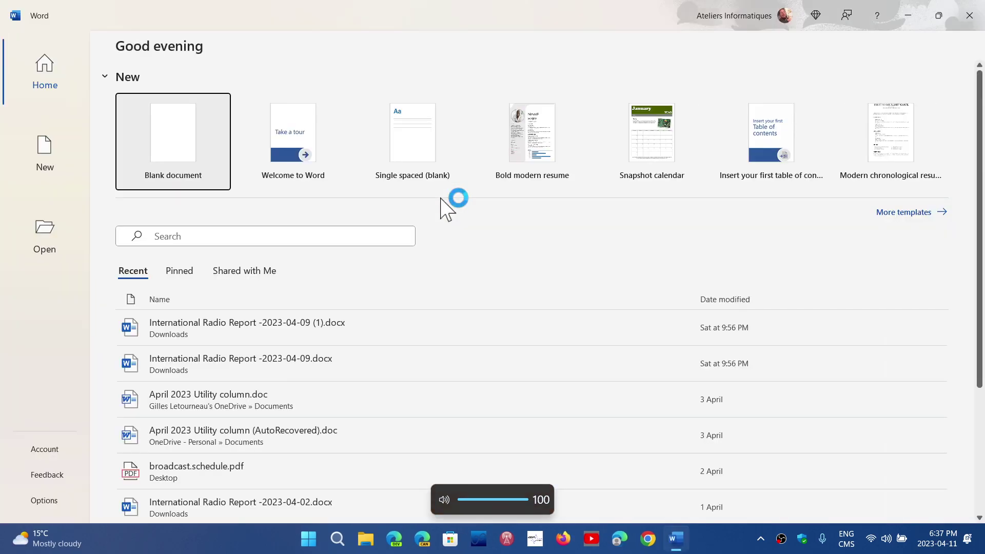
pyautogui.click(969, 16)
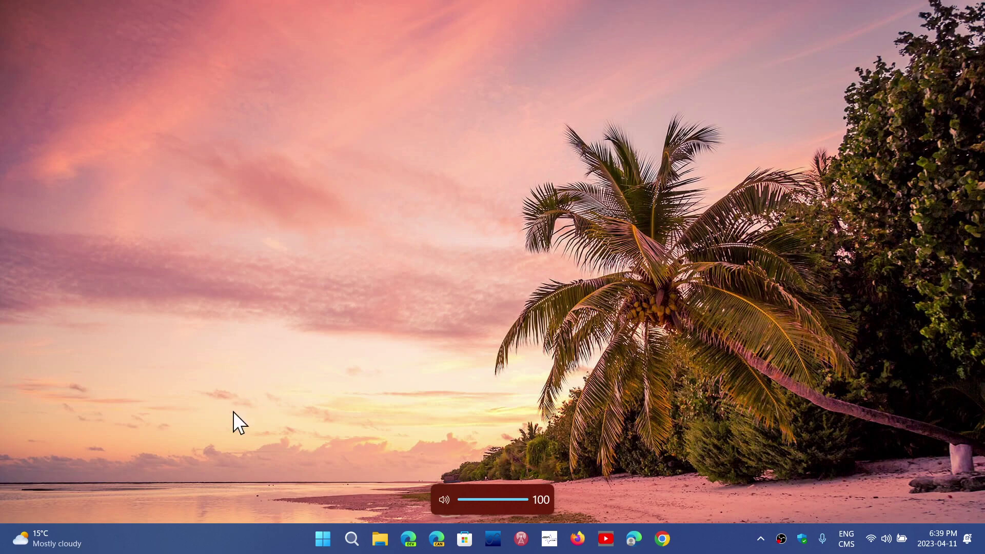
# - Check for updates in Windows Update, which installs a Defender security intelligence update
pyautogui.click(323, 539)
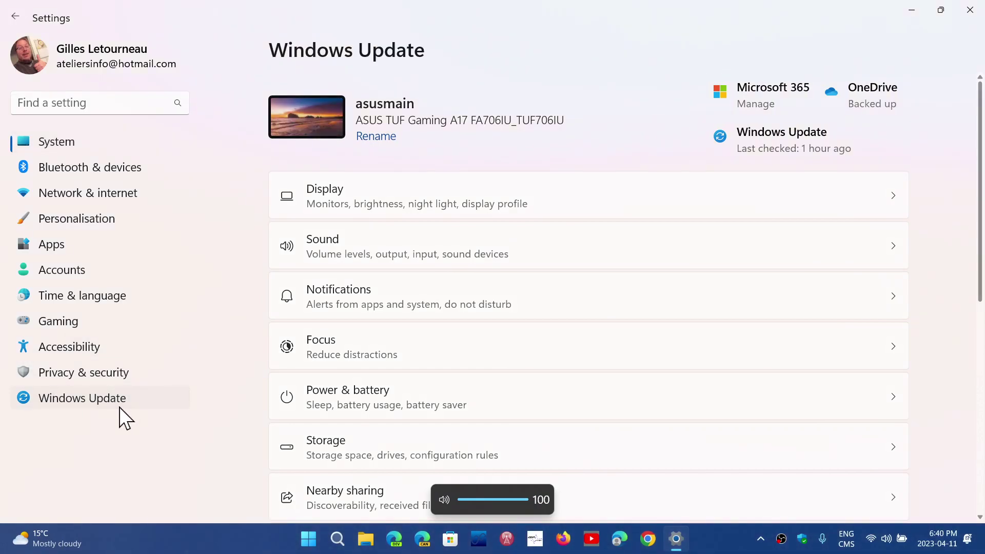
pyautogui.click(865, 116)
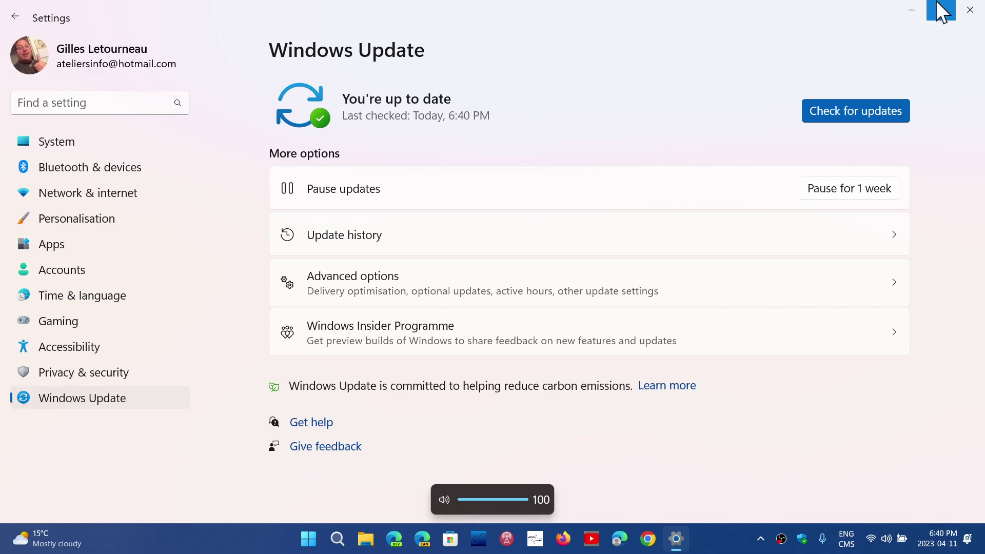
pyautogui.click(969, 10)
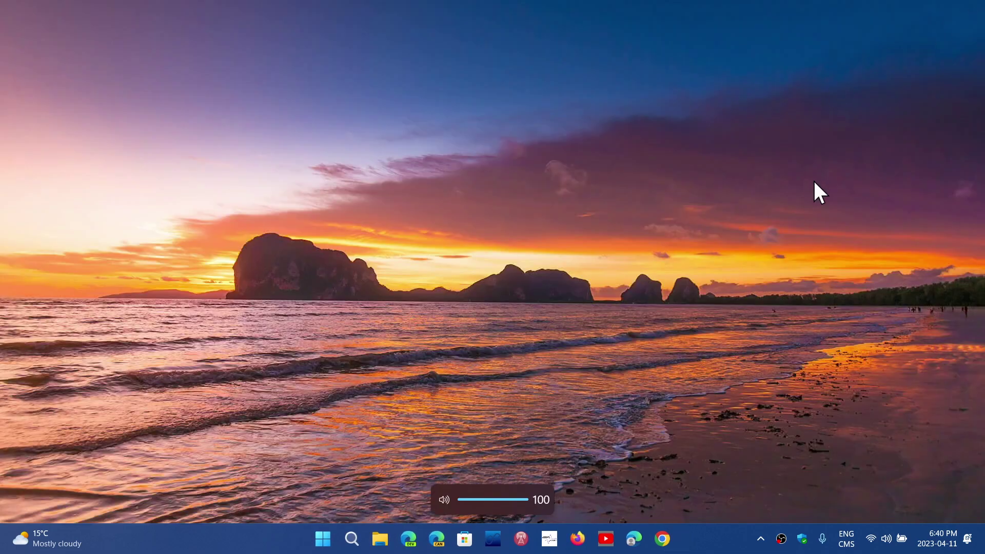